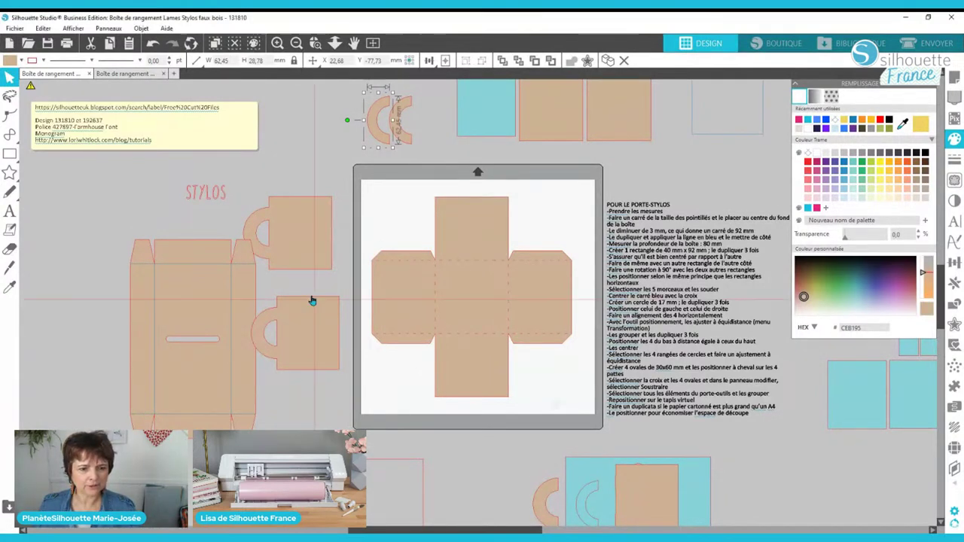
Step: Paste a copy of the mug-shaped panel and arrange the copies beside the mat
{"action": "left_click_drag", "start_coordinate": [271, 223], "coordinate": [275, 185]}
{"action": "left_click", "coordinate": [296, 201]}
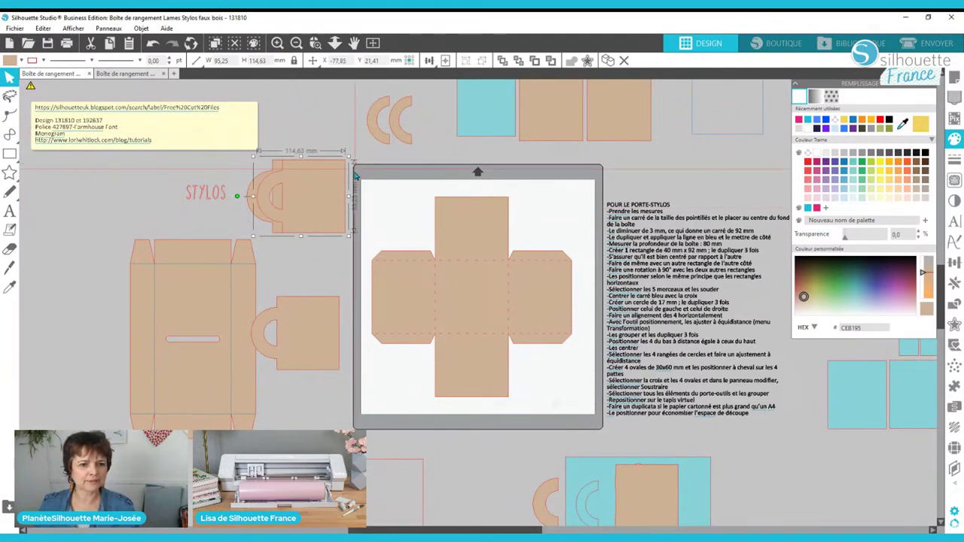
{"action": "key", "text": "ctrl+v"}
{"action": "left_click_drag", "start_coordinate": [352, 110], "coordinate": [329, 118]}
{"action": "left_click_drag", "start_coordinate": [309, 198], "coordinate": [326, 240]}
Step: Cut the handle off the middle mug-shaped panel with a straight Knife cut along the square's edge and move the handle away
{"action": "left_click", "coordinate": [9, 268]}
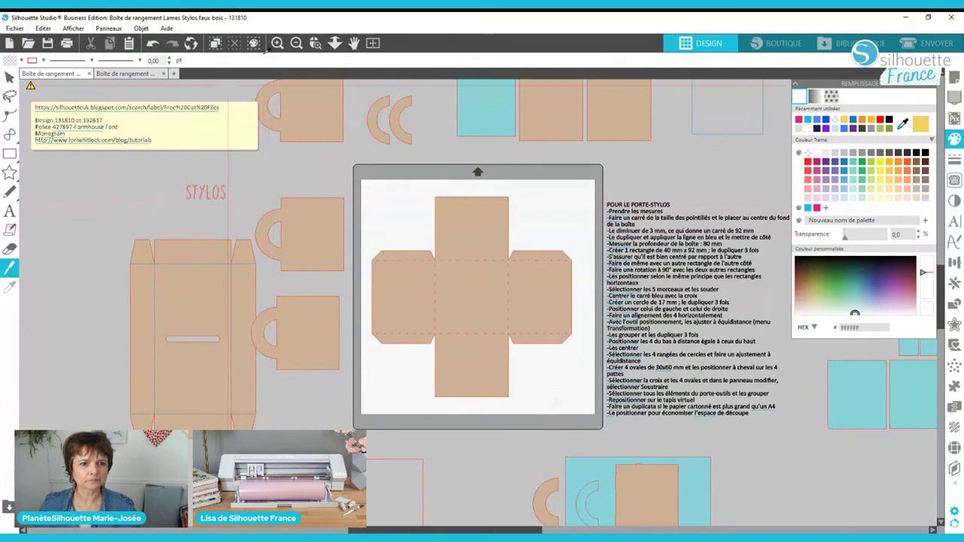
{"action": "left_click", "coordinate": [282, 242]}
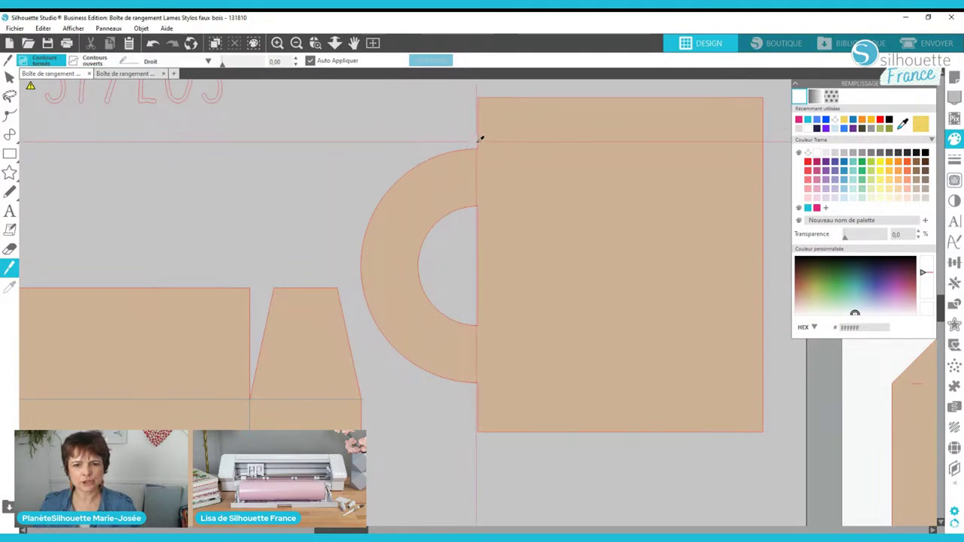
{"action": "left_click_drag", "start_coordinate": [481, 139], "coordinate": [480, 419]}
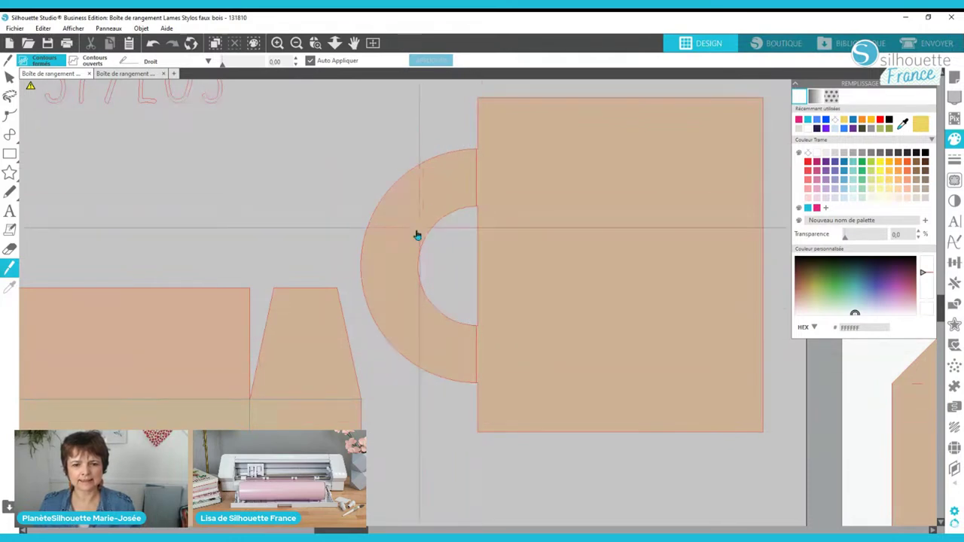
{"action": "key", "text": "v"}
{"action": "left_click_drag", "start_coordinate": [399, 221], "coordinate": [363, 186]}
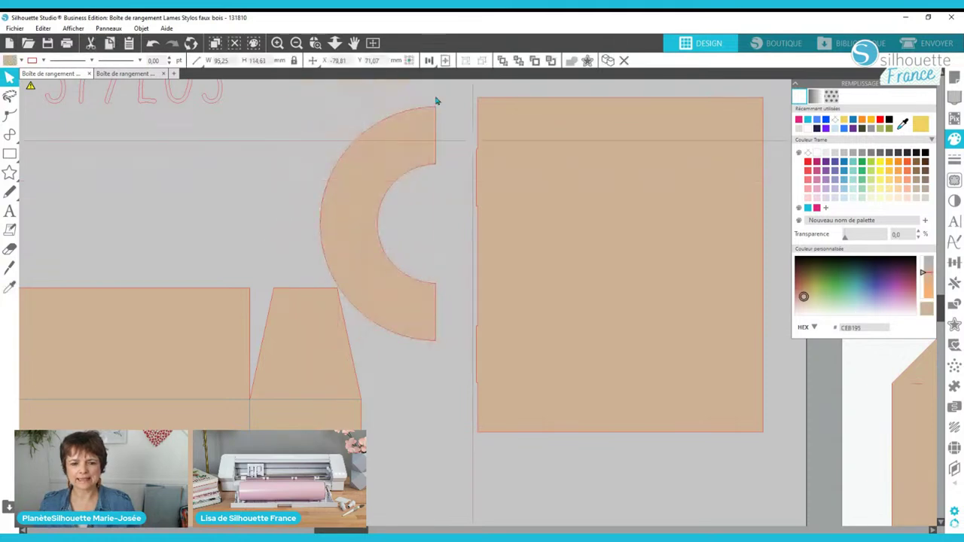
{"action": "left_click", "coordinate": [370, 324]}
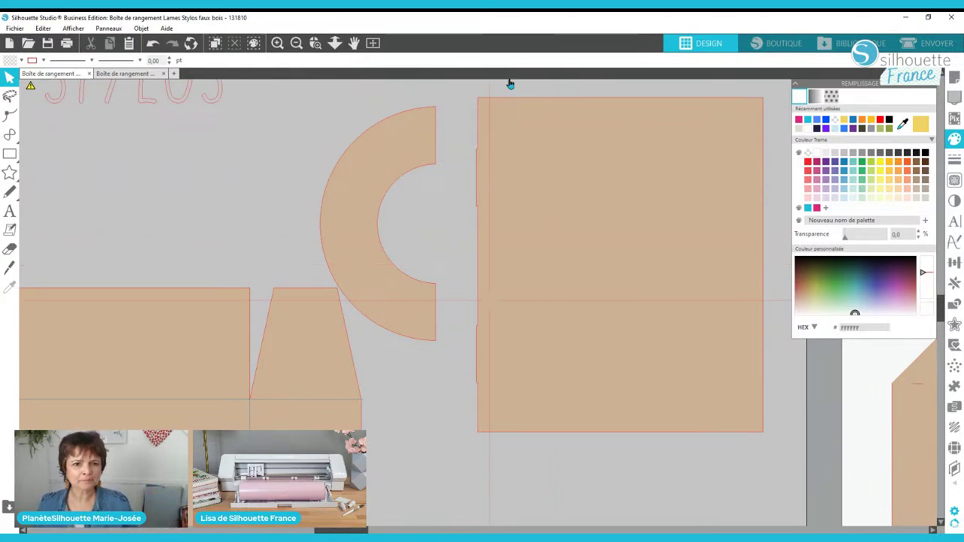
Step: Draw a square of about 95 mm over the box net's dotted centre, enter 92 mm for its sides and make its outline blue
{"action": "left_click", "coordinate": [372, 44]}
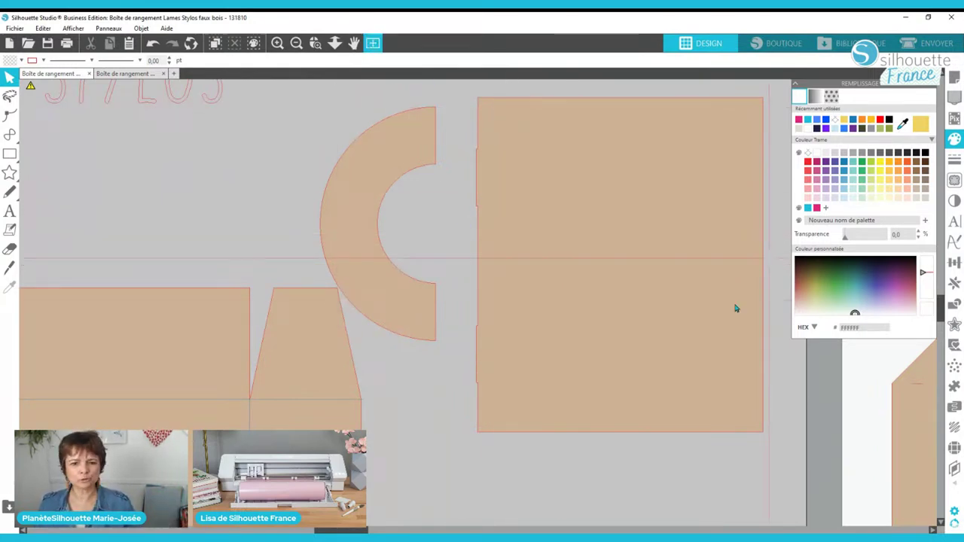
{"action": "scroll", "coordinate": [109, 244], "scroll_direction": "down", "scroll_amount": 3}
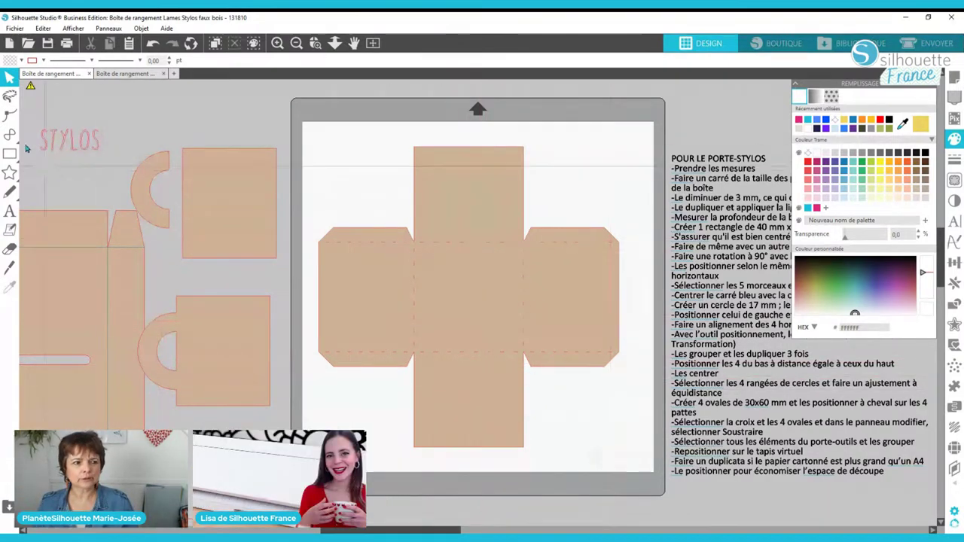
{"action": "key", "text": "r"}
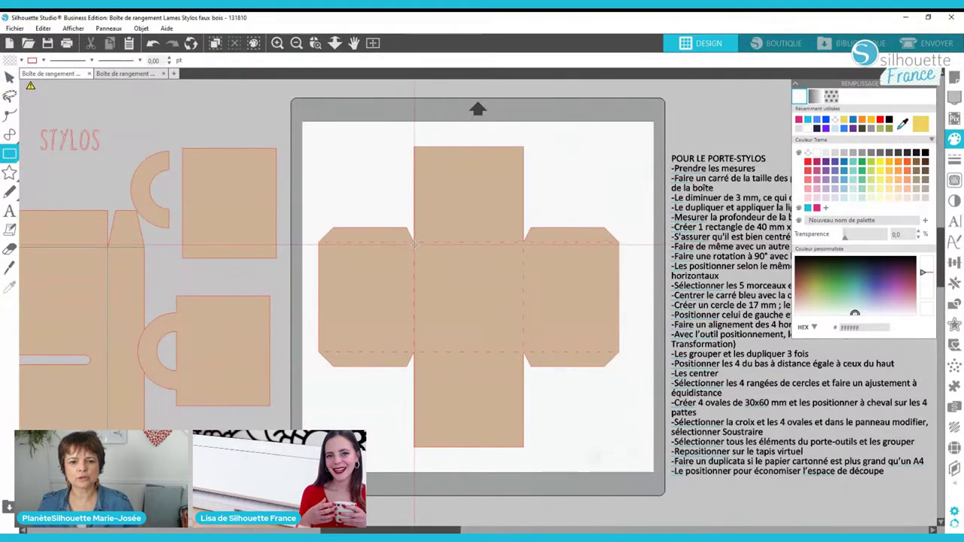
{"action": "left_click_drag", "start_coordinate": [414, 244], "coordinate": [512, 370]}
{"action": "left_click_drag", "start_coordinate": [412, 242], "coordinate": [413, 241]}
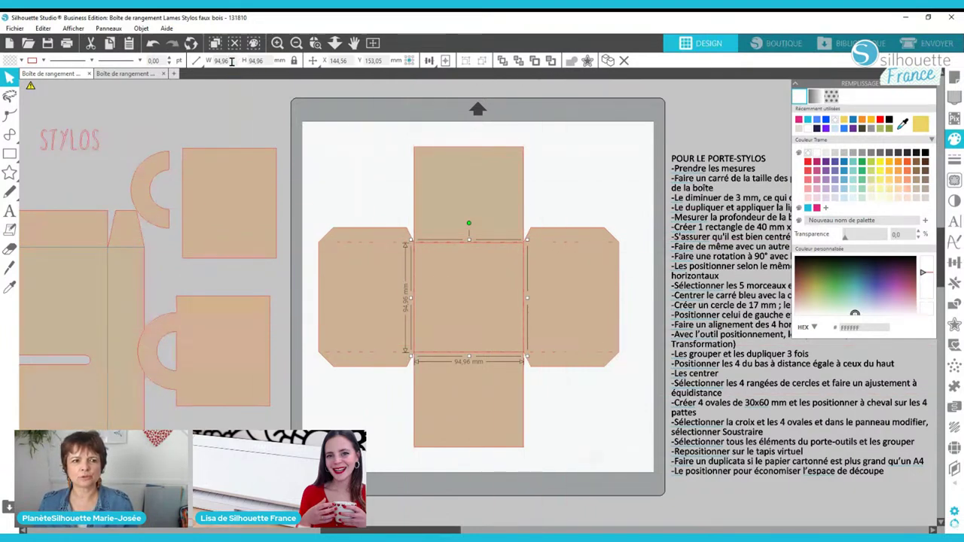
{"action": "type", "text": "9"}
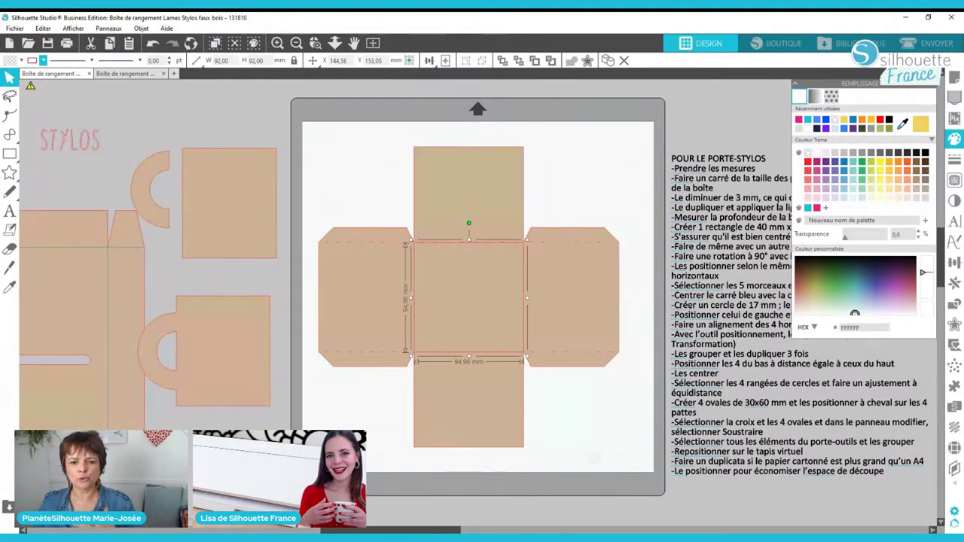
Step: Move the box net off the mat and place the blue square near the middle of the mat
{"action": "left_click_drag", "start_coordinate": [423, 264], "coordinate": [549, 151]}
{"action": "left_click_drag", "start_coordinate": [479, 300], "coordinate": [140, 21]}
{"action": "left_click", "coordinate": [544, 273]}
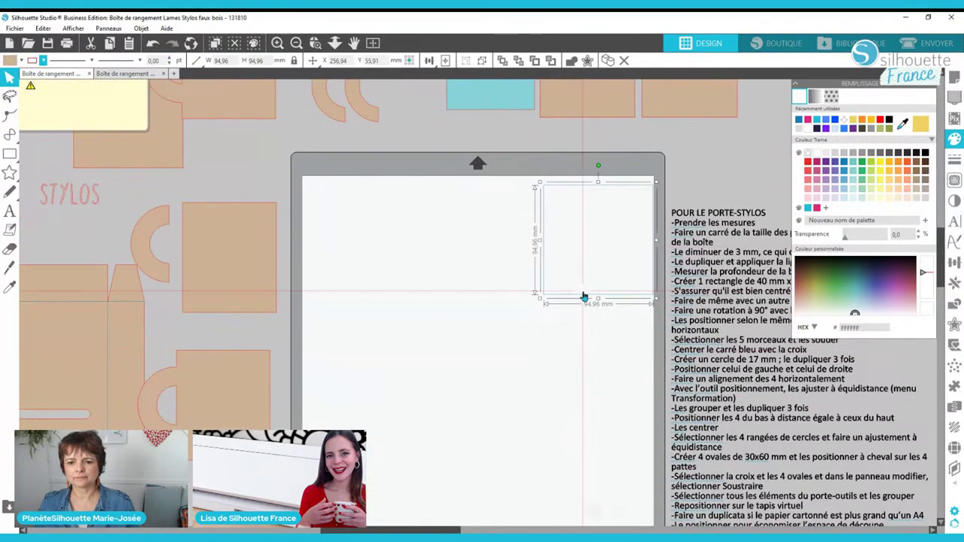
{"action": "left_click_drag", "start_coordinate": [582, 300], "coordinate": [468, 411]}
{"action": "left_click", "coordinate": [607, 361]}
{"action": "left_click", "coordinate": [527, 486]}
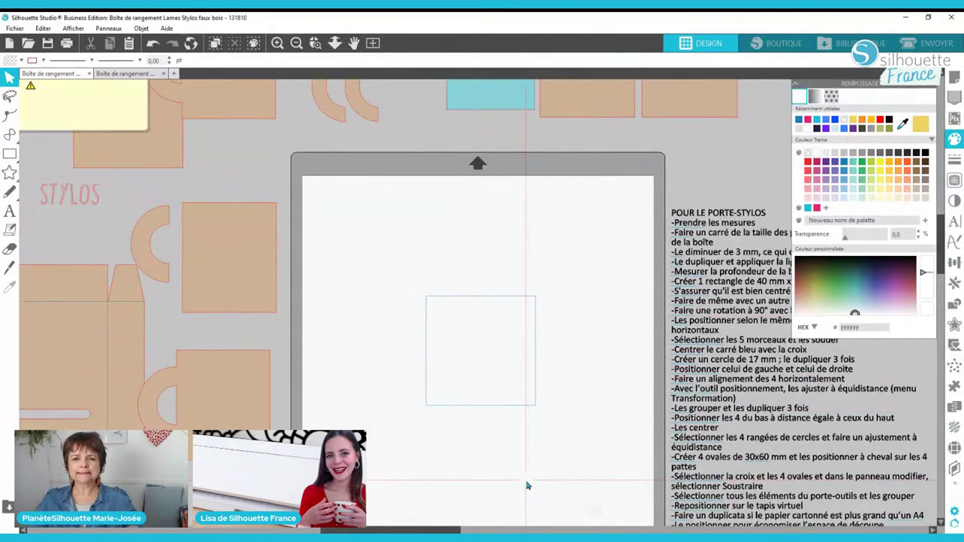
Step: Draw a rectangle just above the blue square and size it to 92 mm wide by 40 mm high
{"action": "left_click", "coordinate": [10, 154]}
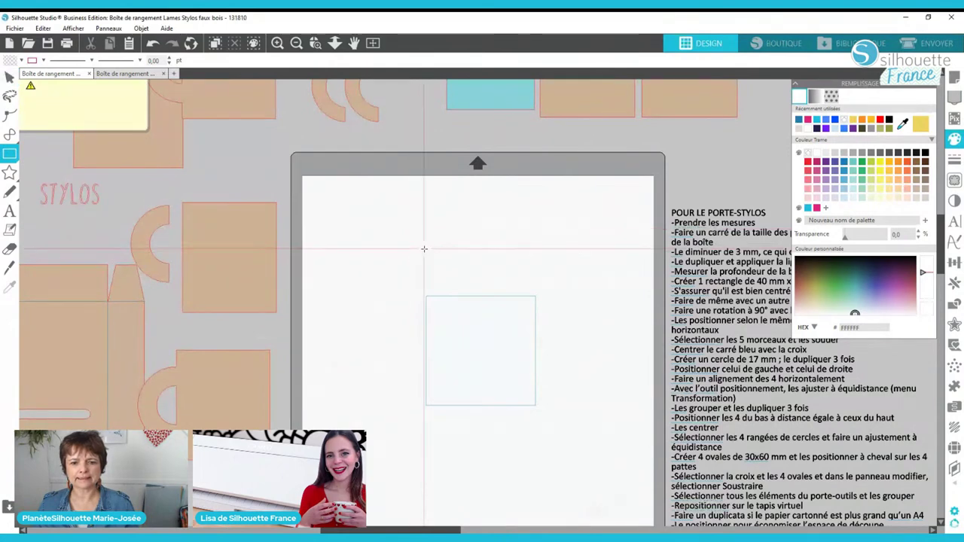
{"action": "left_click_drag", "start_coordinate": [426, 246], "coordinate": [537, 285]}
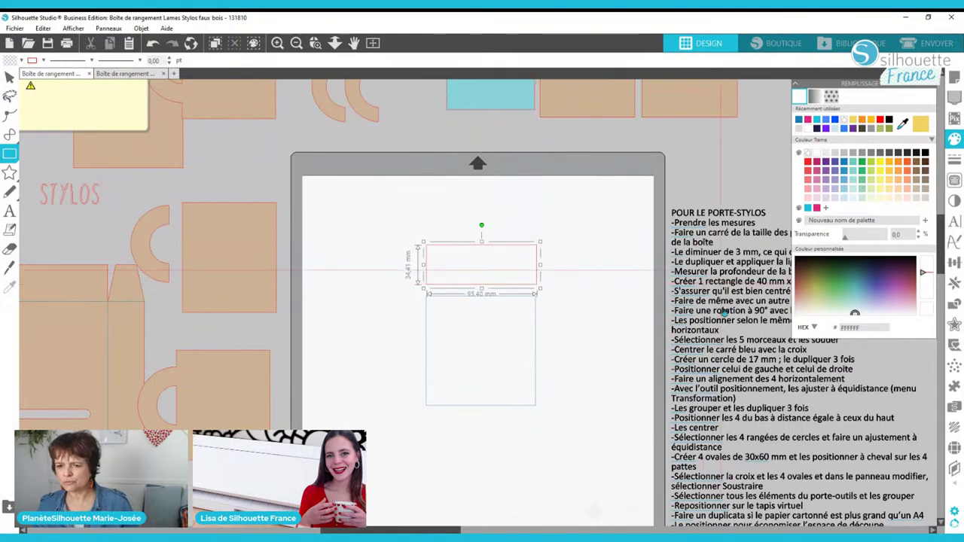
{"action": "key", "text": "v"}
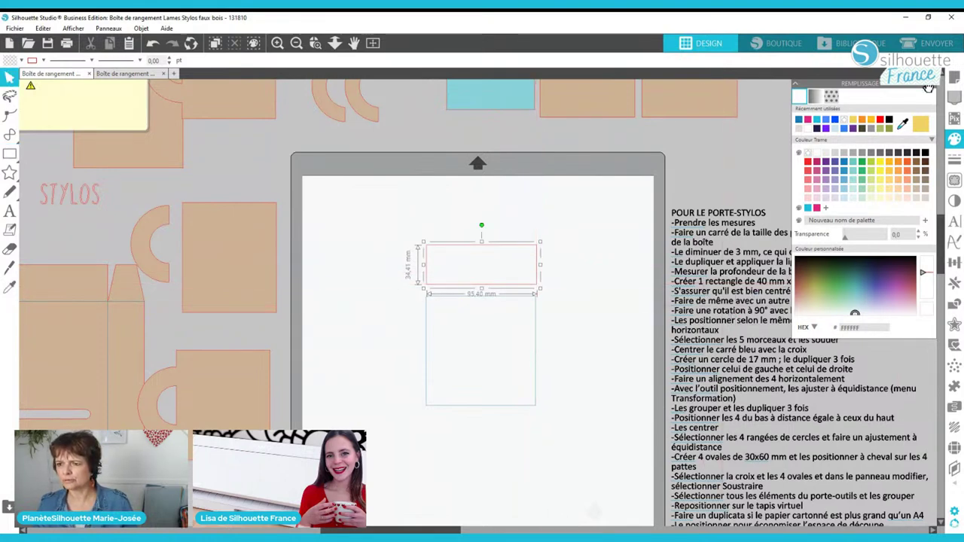
{"action": "left_click", "coordinate": [933, 89]}
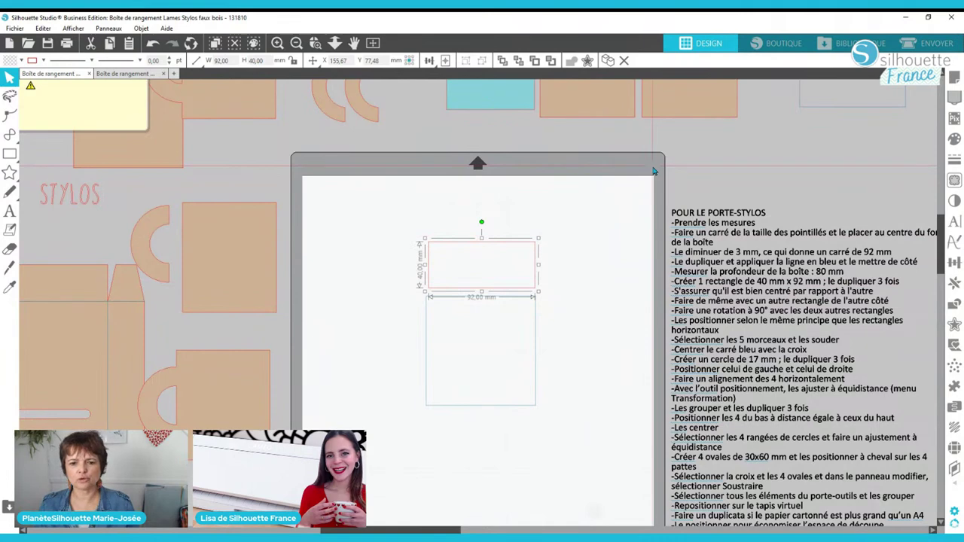
Step: Duplicate the 92 x 40 mm rectangle, place the copy below the blue square and centre-align the three shapes on one vertical axis
{"action": "key", "text": "ctrl+Right"}
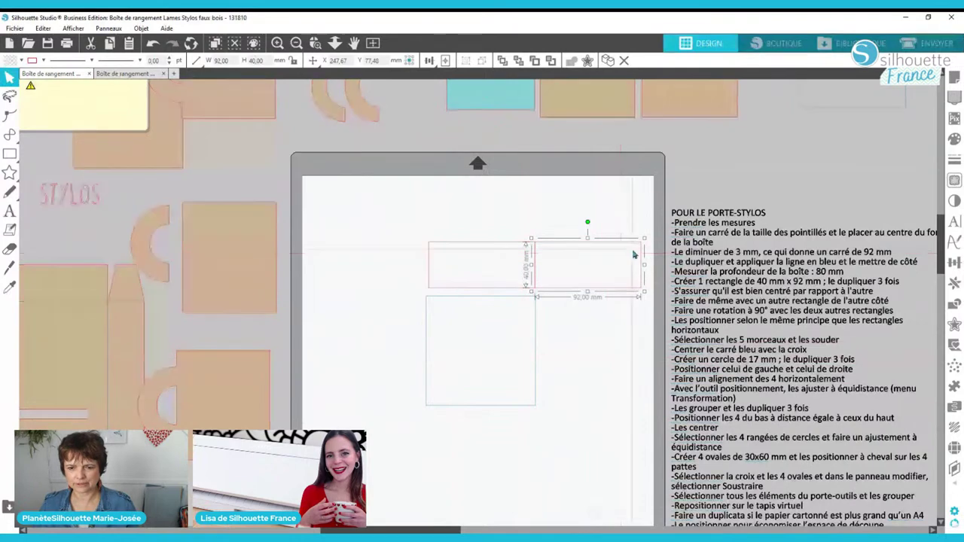
{"action": "left_click_drag", "start_coordinate": [579, 246], "coordinate": [475, 418]}
{"action": "left_click_drag", "start_coordinate": [484, 210], "coordinate": [473, 434]}
{"action": "left_click", "coordinate": [474, 434], "text": "shift"}
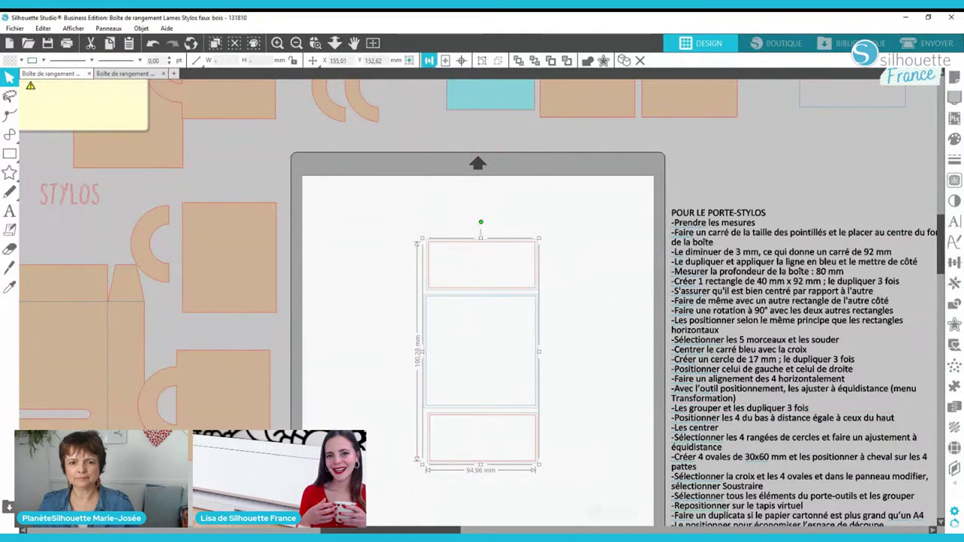
{"action": "left_click", "coordinate": [583, 239]}
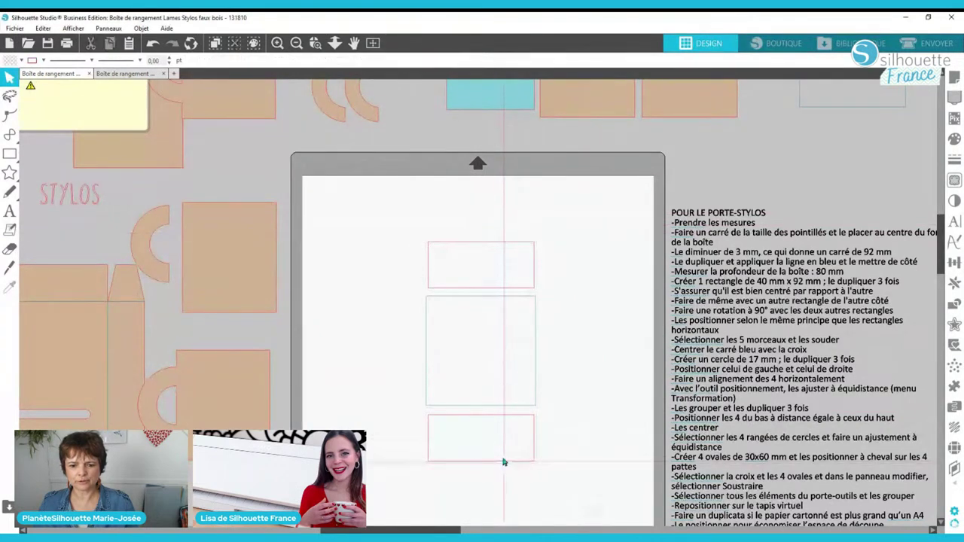
Step: Set the blue square's height to 92 mm and re-centre it with the two rectangles on one vertical axis
{"action": "left_click", "coordinate": [503, 463]}
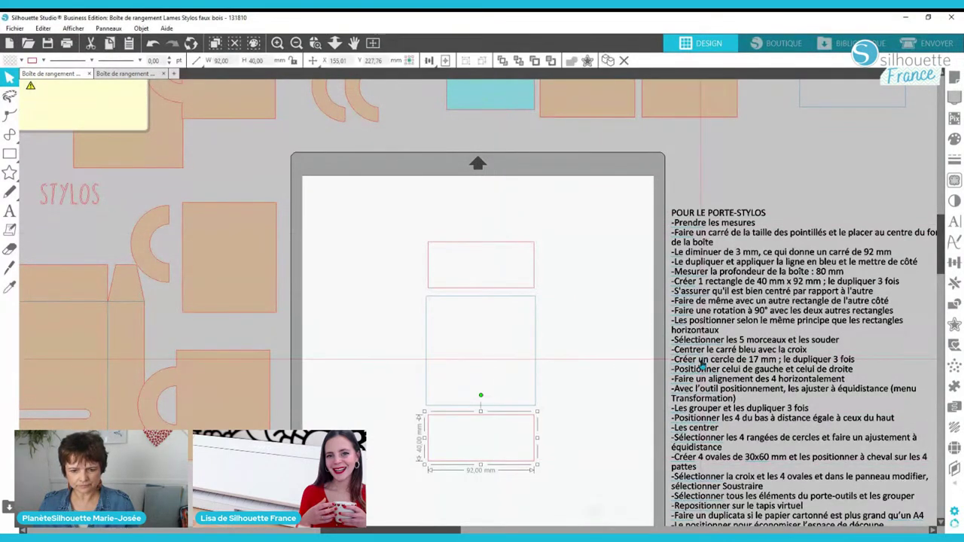
{"action": "key", "text": "Right"}
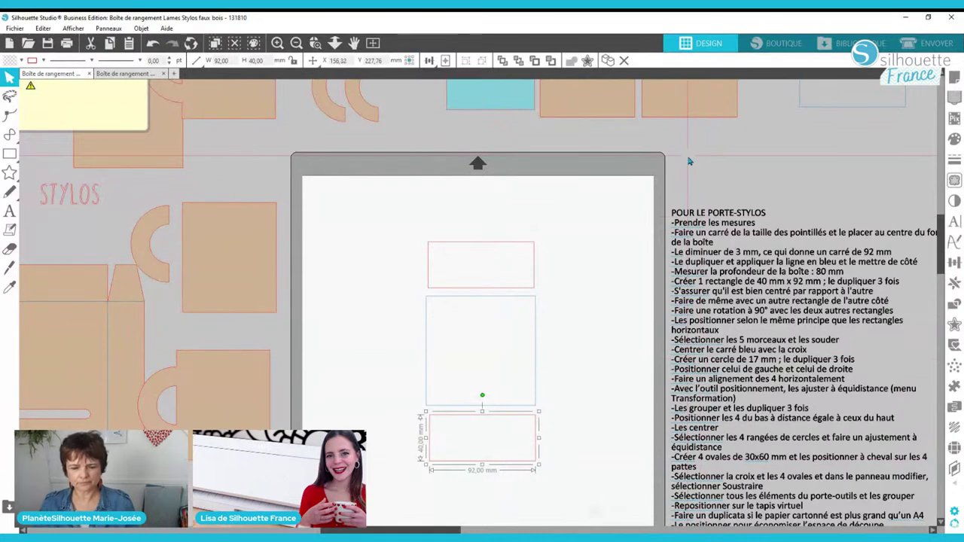
{"action": "left_click", "coordinate": [490, 362]}
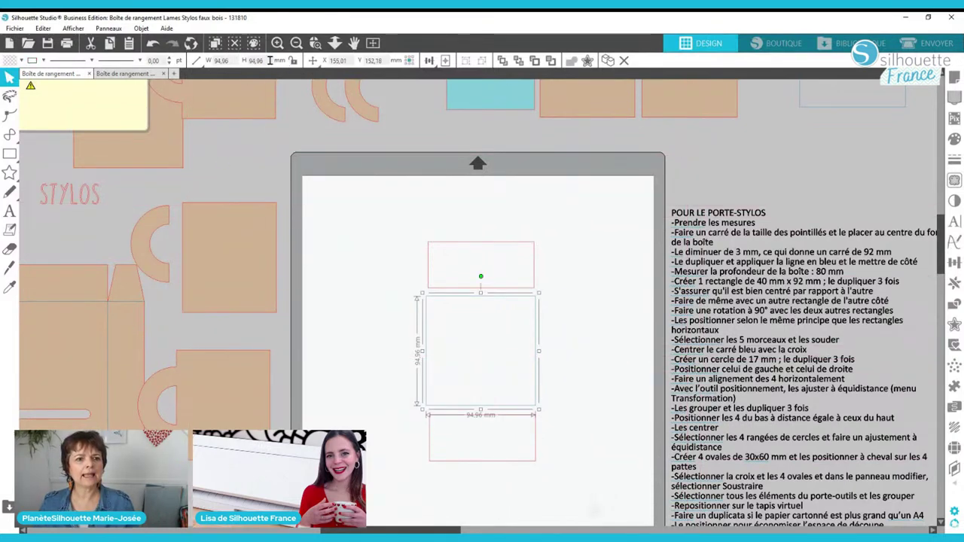
{"action": "key", "text": "Return"}
{"action": "left_click", "coordinate": [576, 330]}
{"action": "left_click_drag", "start_coordinate": [485, 340], "coordinate": [477, 233]}
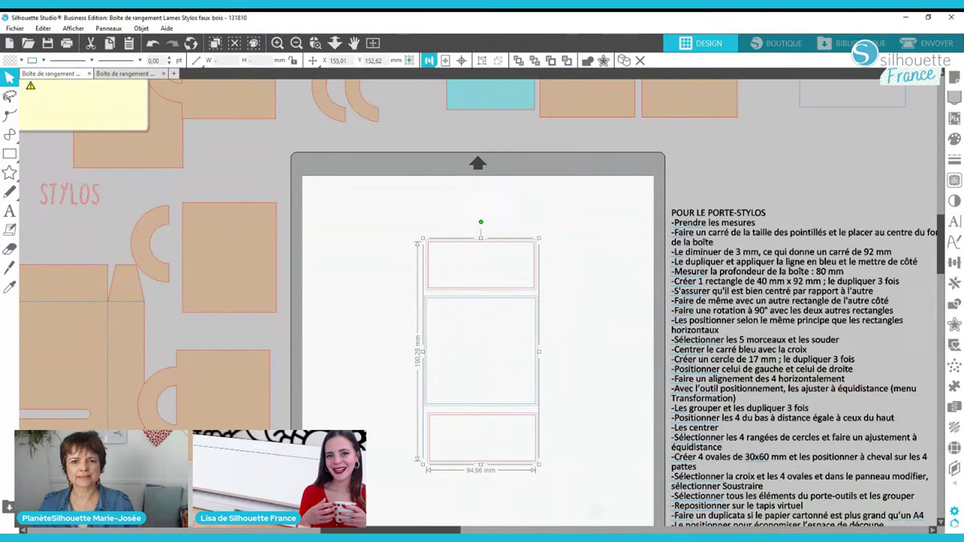
{"action": "left_click", "coordinate": [553, 414]}
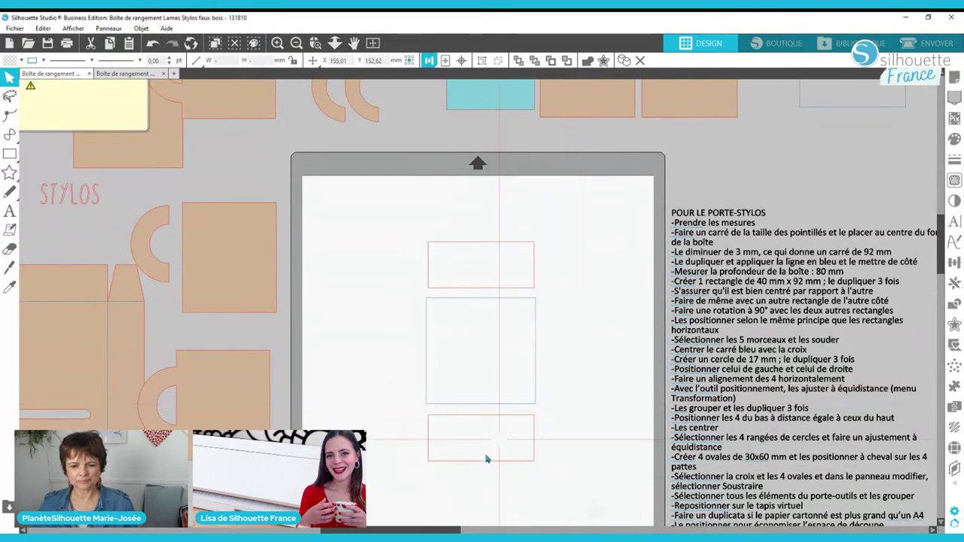
Step: Nudge the lower rectangle up until it meets the blue square's bottom edge
{"action": "left_click", "coordinate": [485, 444]}
{"action": "key", "text": "Up"}
{"action": "key", "text": "Up"}
{"action": "key", "text": "Up"}
{"action": "key", "text": "Up"}
{"action": "key", "text": "Up"}
{"action": "key", "text": "Up"}
{"action": "key", "text": "Up"}
{"action": "key", "text": "Up"}
{"action": "key", "text": "Up"}
{"action": "key", "text": "Up"}
{"action": "key", "text": "Up"}
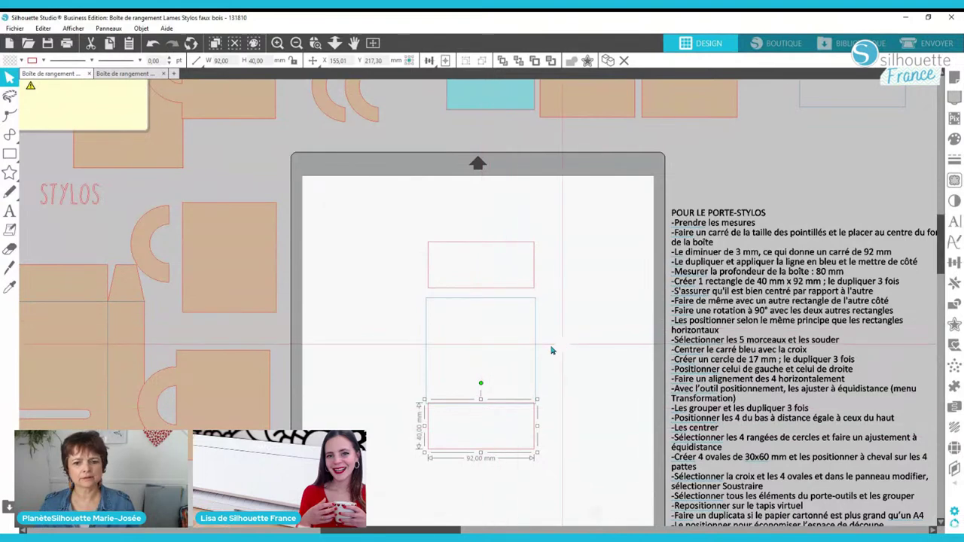
Step: Set the blue square's width to 92 mm
{"action": "left_click", "coordinate": [485, 350]}
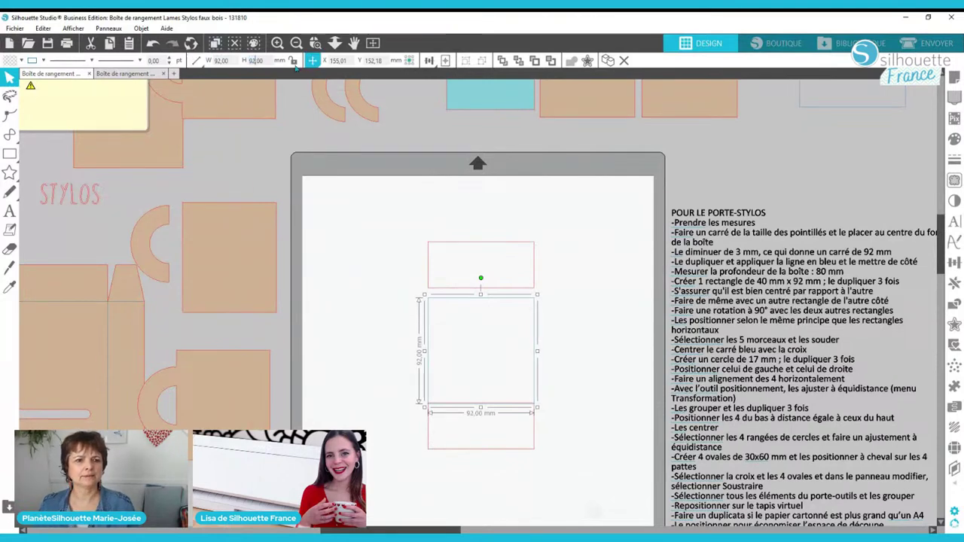
{"action": "left_click", "coordinate": [499, 469]}
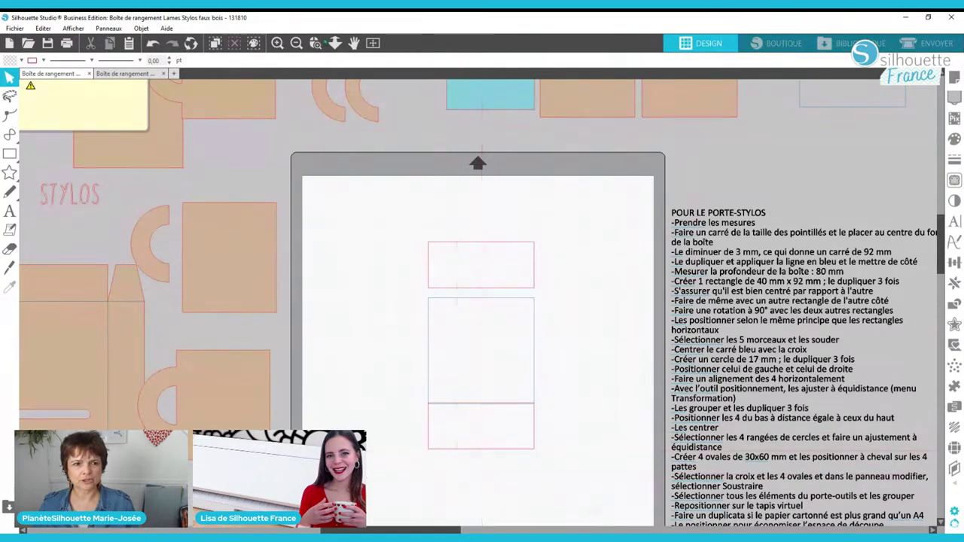
{"action": "left_click", "coordinate": [315, 43]}
{"action": "left_click", "coordinate": [474, 402]}
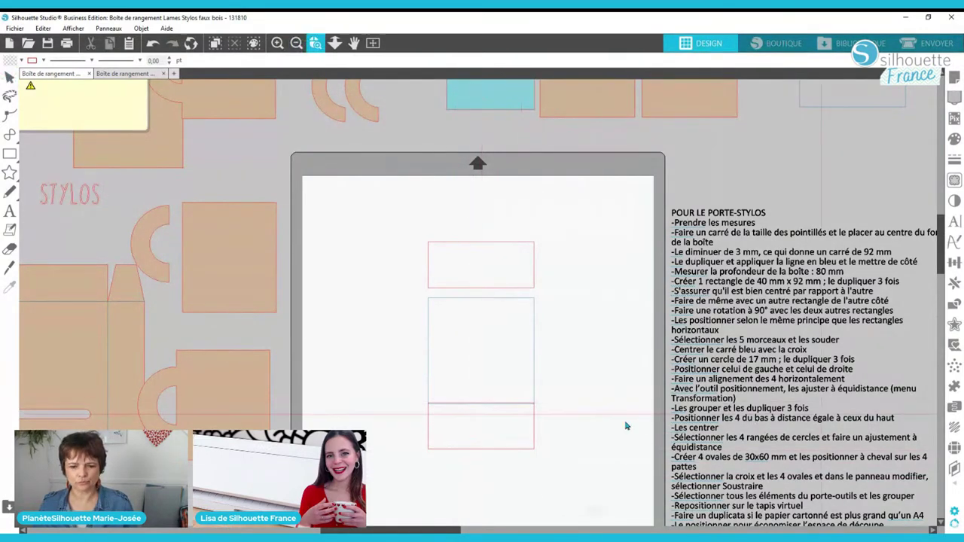